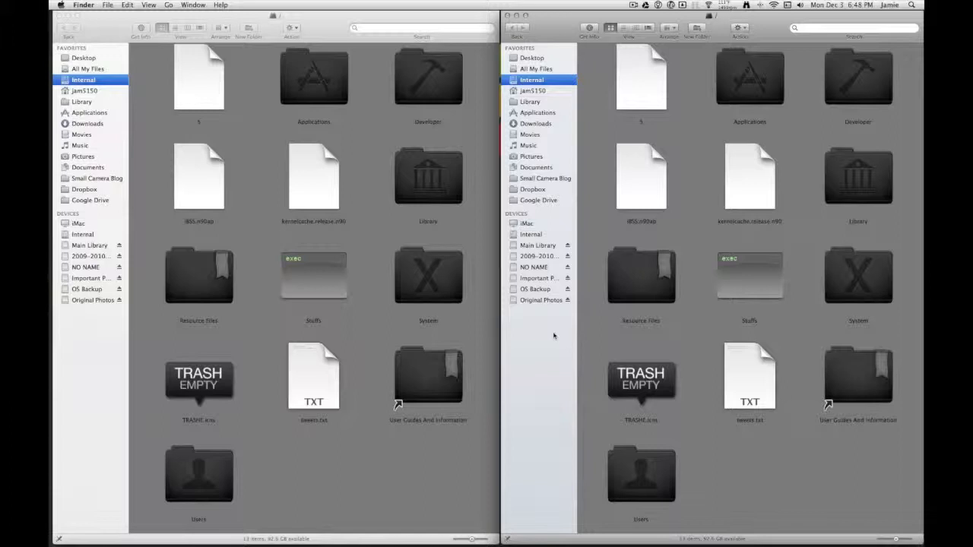
# - Open the 100OLYMP folder inside DCIM on the NO NAME card in one Finder window
pyautogui.click(532, 257)
pyautogui.click(532, 267)
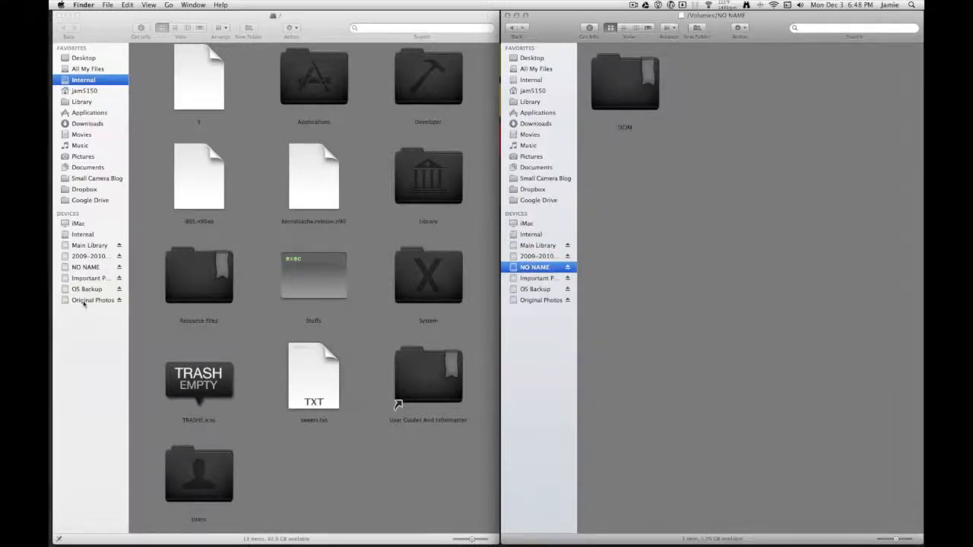
pyautogui.doubleClick(614, 92)
pyautogui.doubleClick(614, 92)
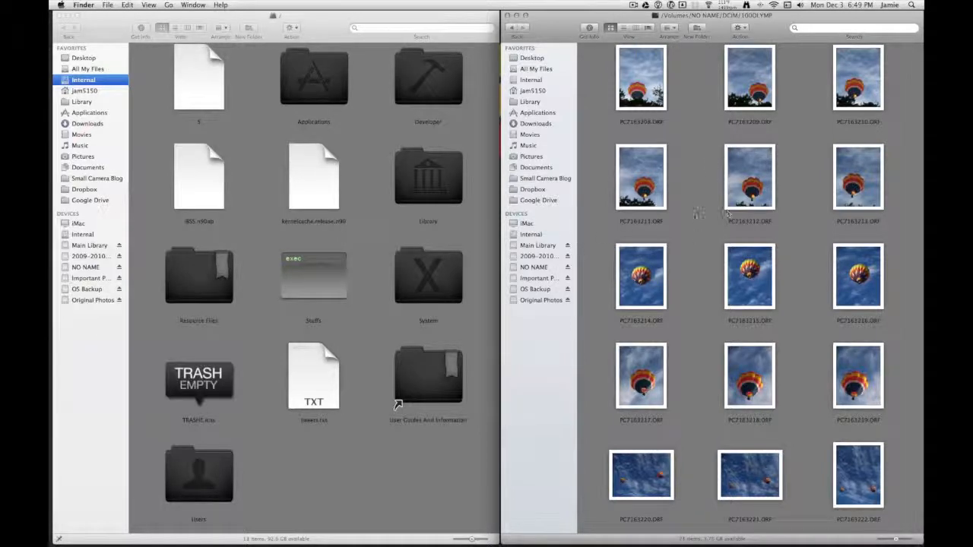
# - In the other Finder window, open the All Photos 12 folder inside All Photos on the Original Photos drive
pyautogui.click(87, 300)
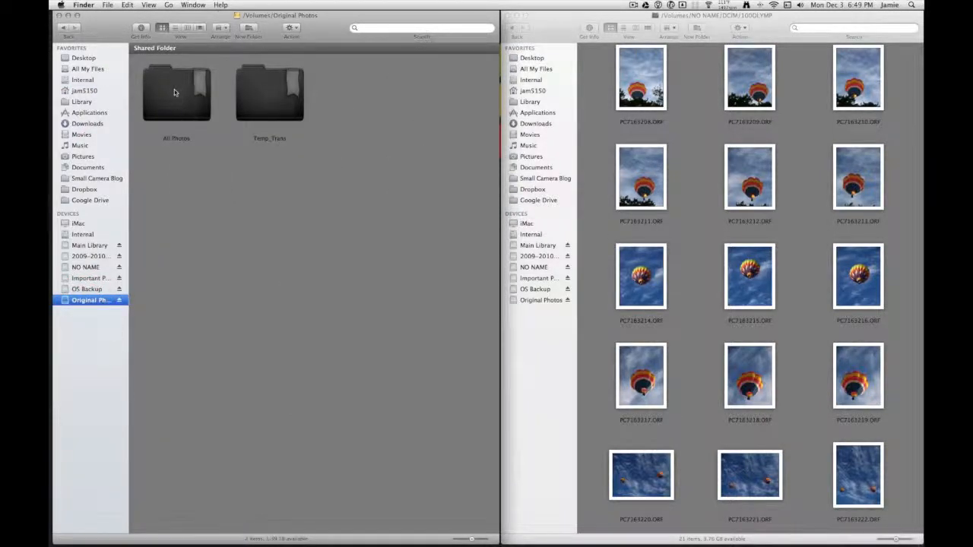
pyautogui.doubleClick(174, 89)
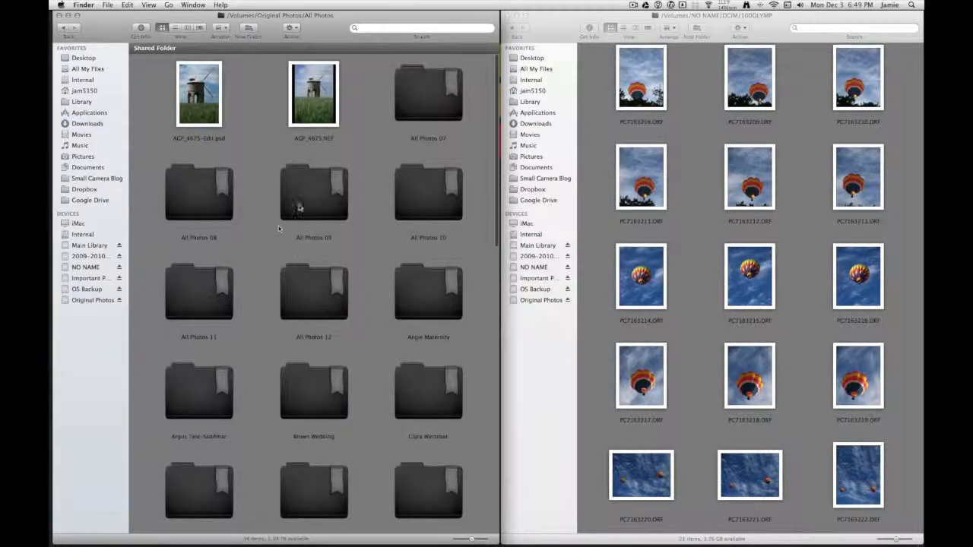
pyautogui.doubleClick(296, 298)
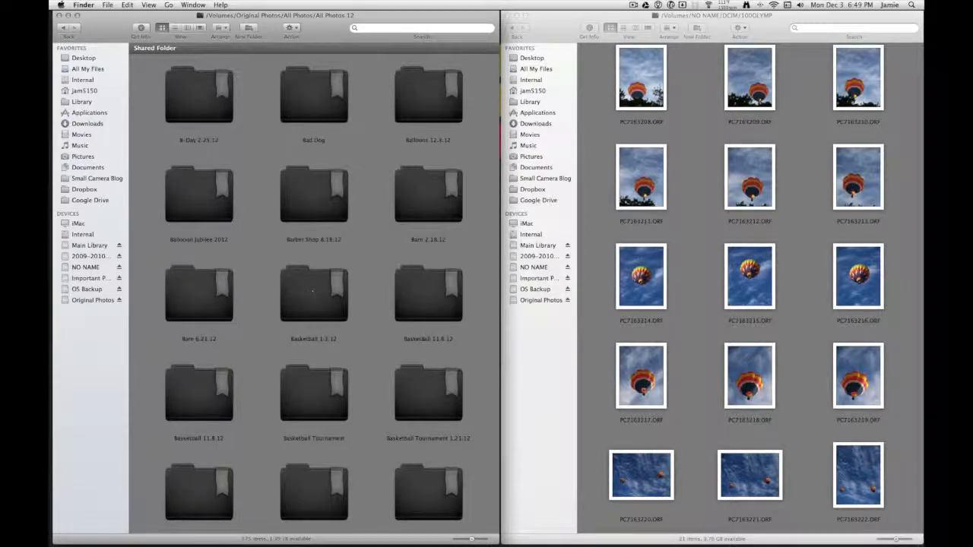
# - Look over the year and event folders in All Photos, and return to the All Photos 12 folder
pyautogui.press('super+bracketleft')
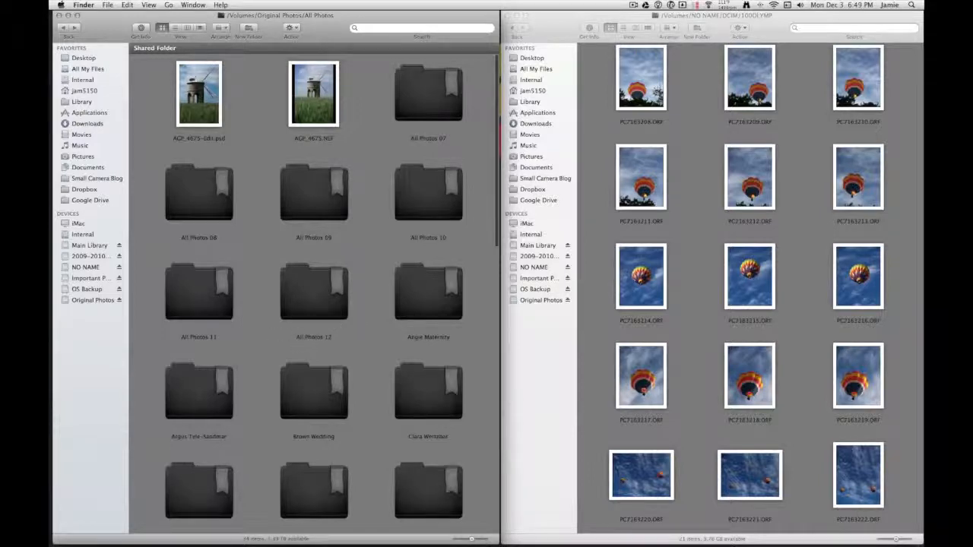
pyautogui.scroll(-3, 493, 200)
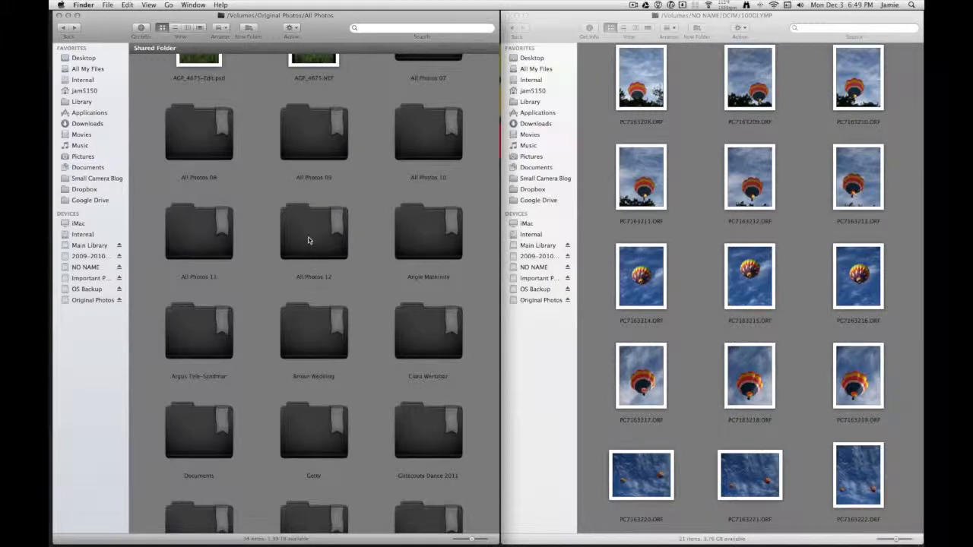
pyautogui.click(413, 236)
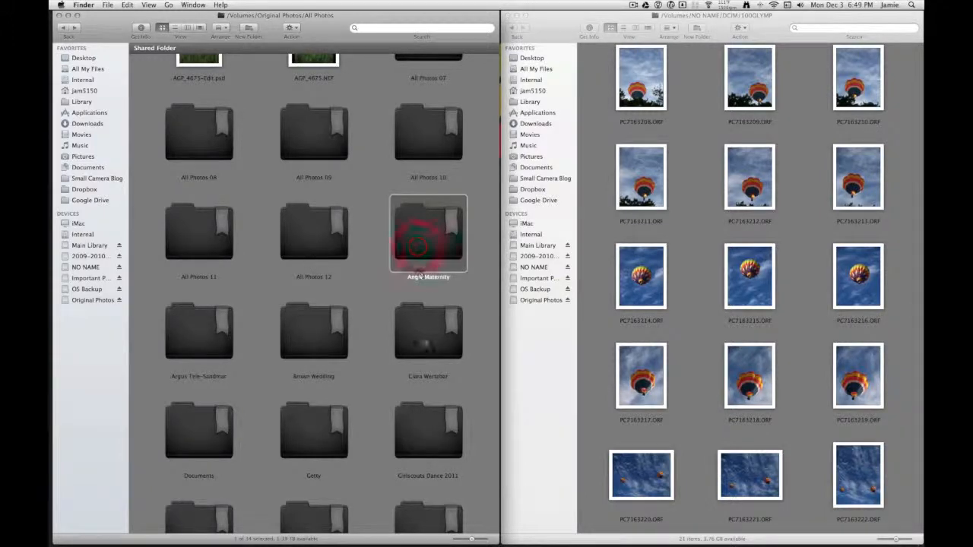
pyautogui.click(422, 340)
pyautogui.click(322, 346)
pyautogui.click(174, 346)
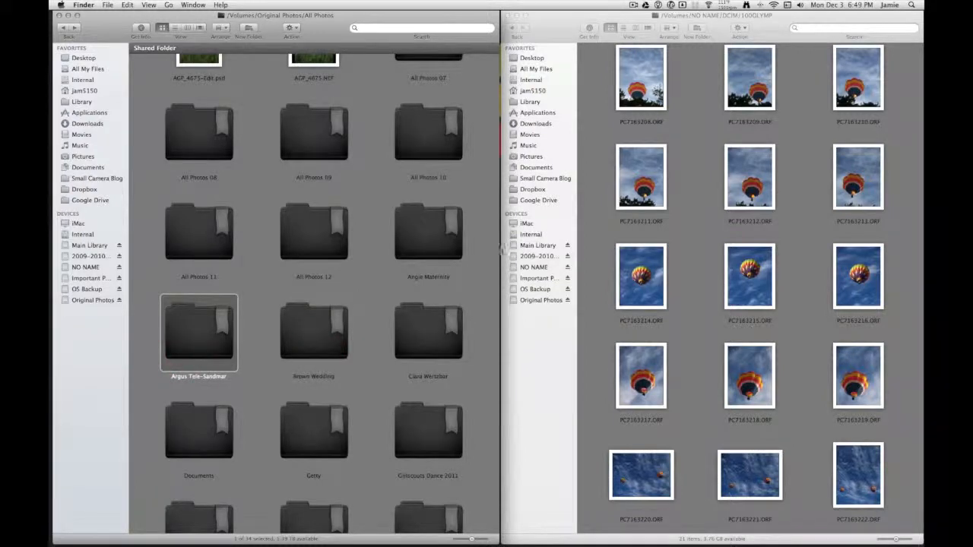
pyautogui.doubleClick(297, 234)
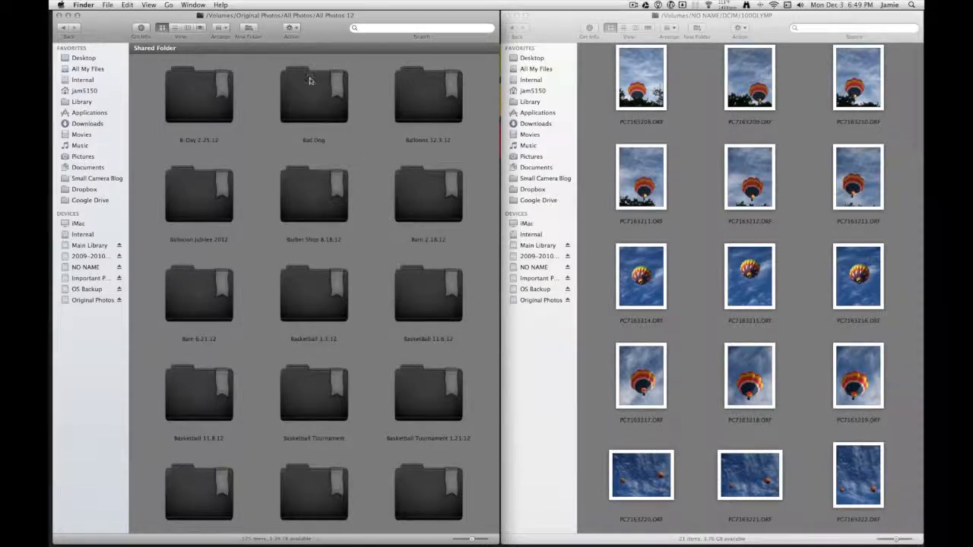
# - Create a new folder named Balloons_Screencast in All Photos 12
pyautogui.click(250, 31)
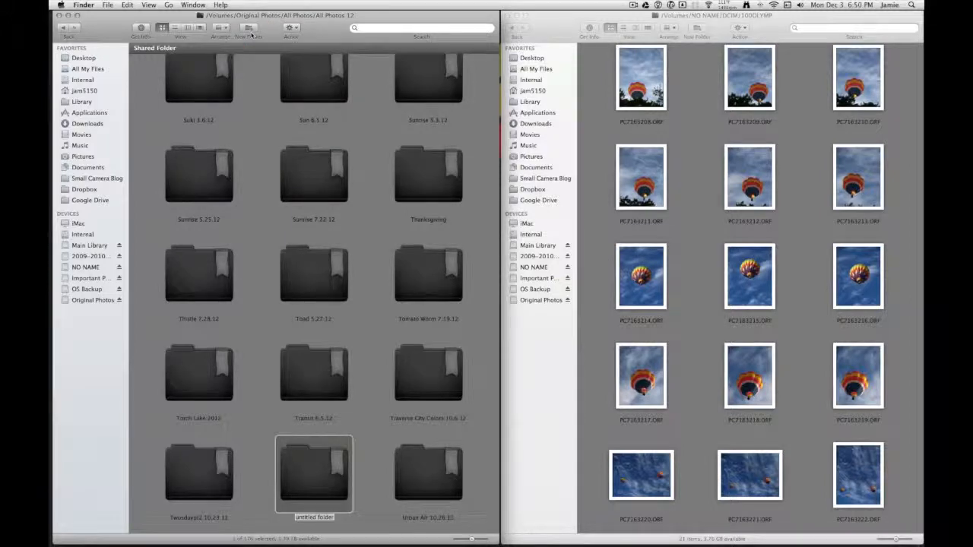
pyautogui.write('Balloo')
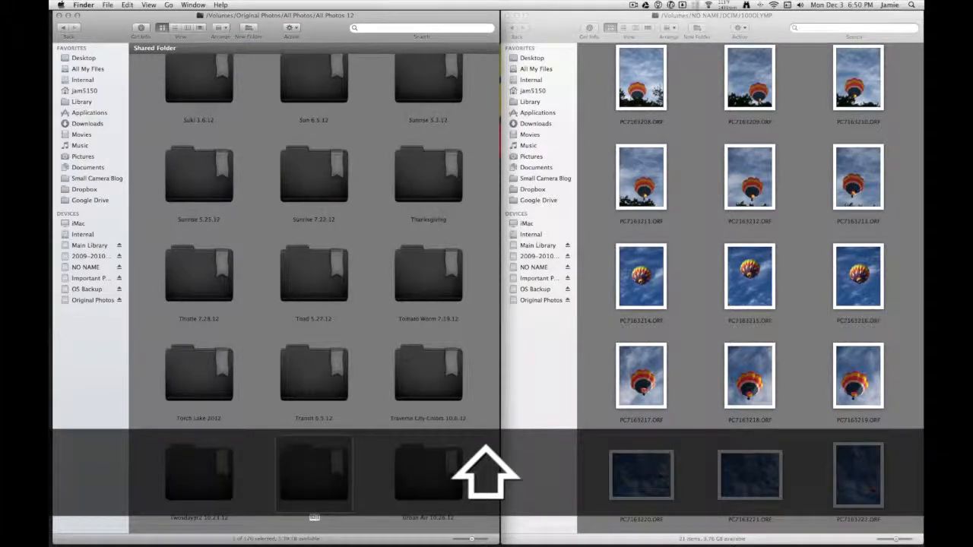
pyautogui.write('ns_')
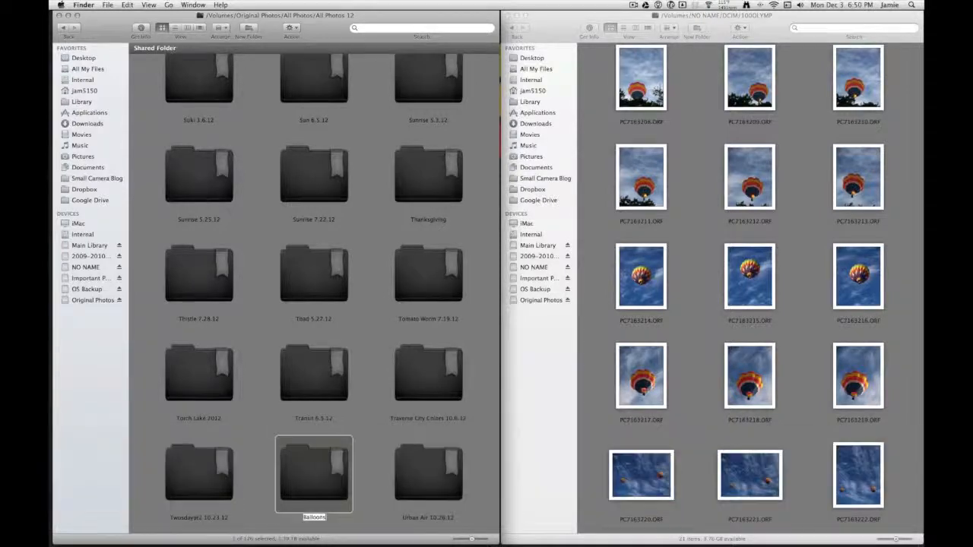
pyautogui.write('Screencast')
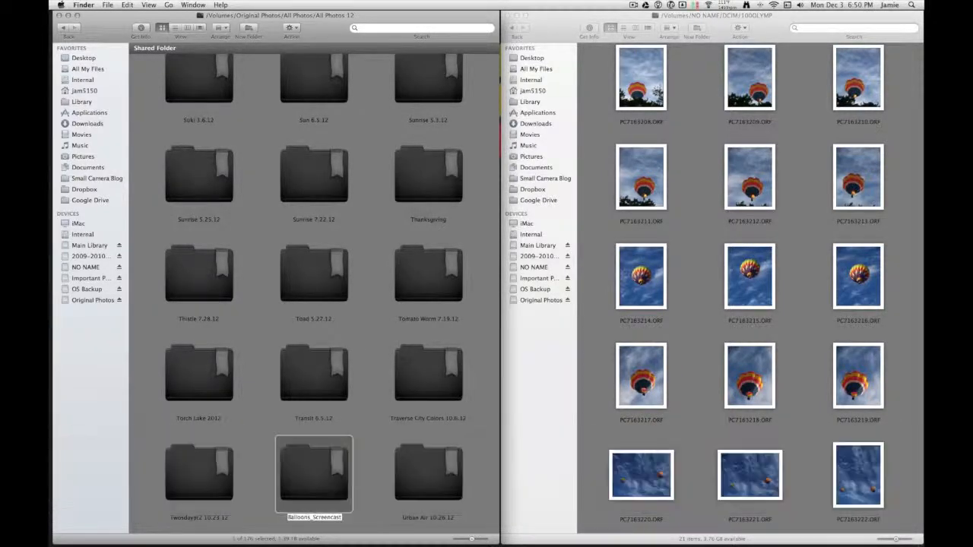
pyautogui.press('Return')
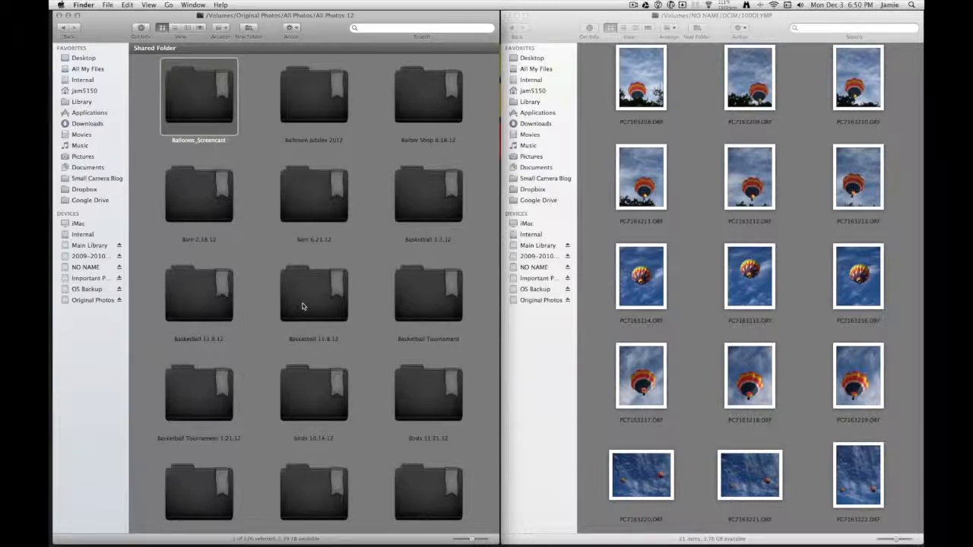
# - Look through the event folders in All Photos 12 and open the Balloons_Screencast folder
pyautogui.scroll(-5, 372, 334)
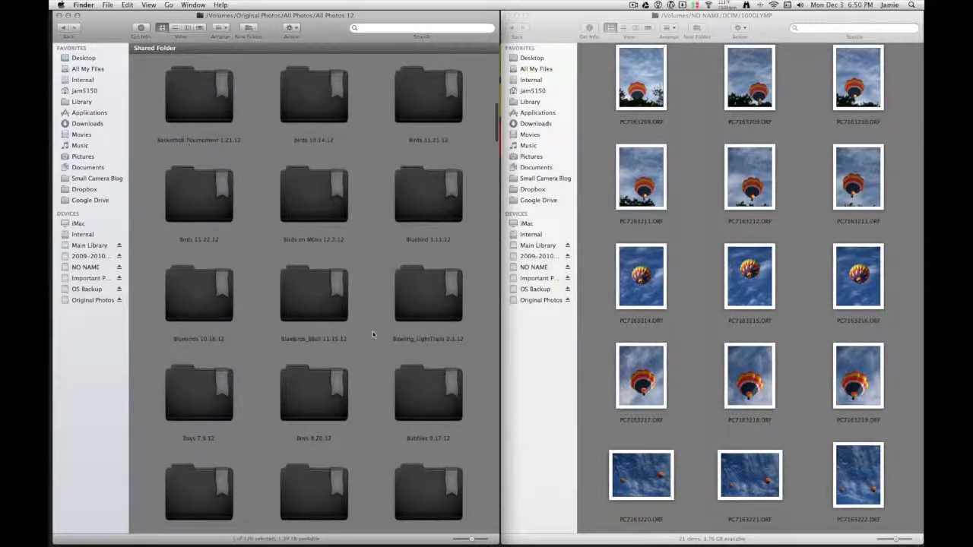
pyautogui.scroll(-10, 323, 335)
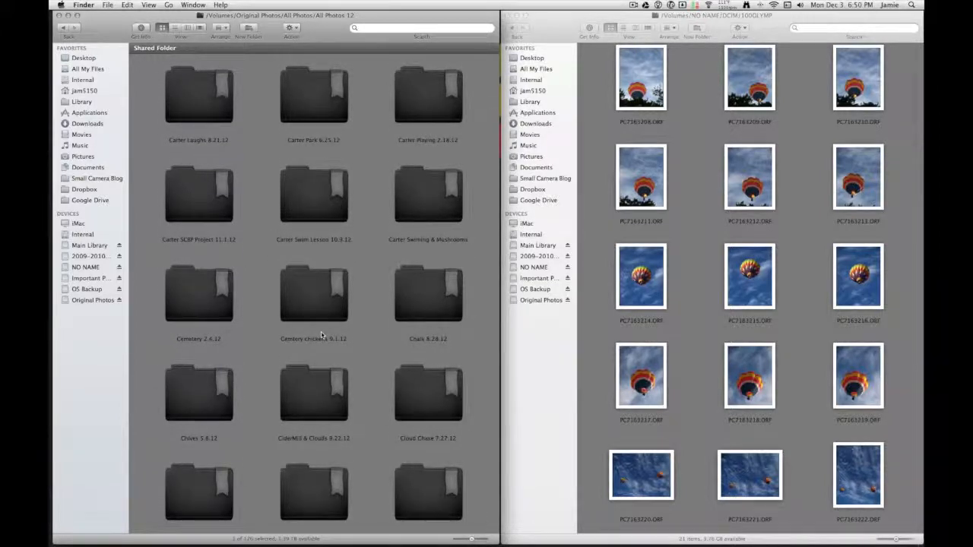
pyautogui.scroll(-5, 321, 334)
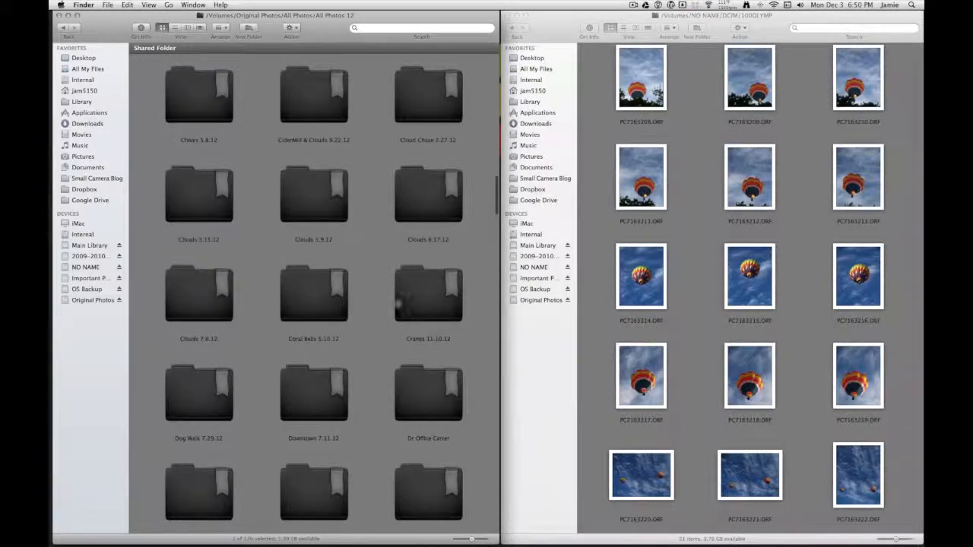
pyautogui.scroll(15, 367, 303)
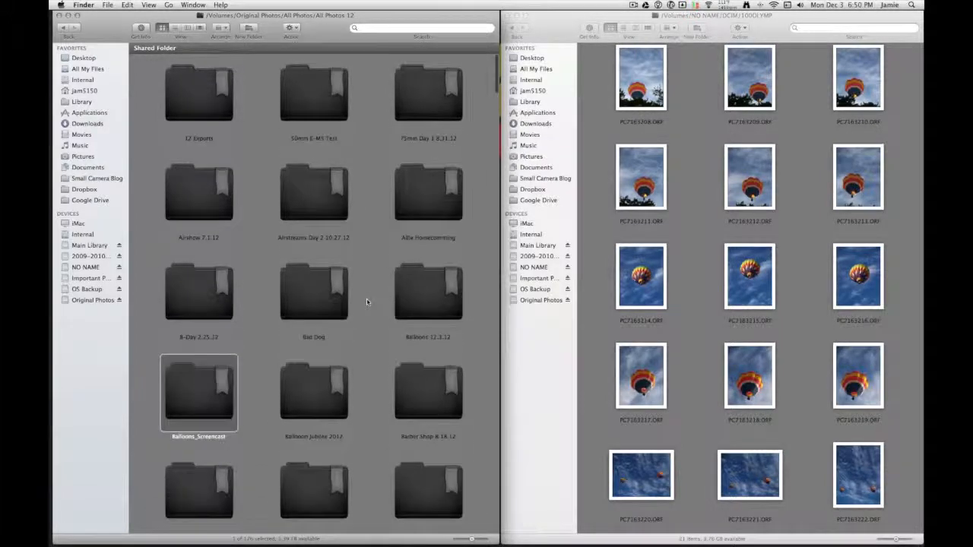
pyautogui.doubleClick(200, 409)
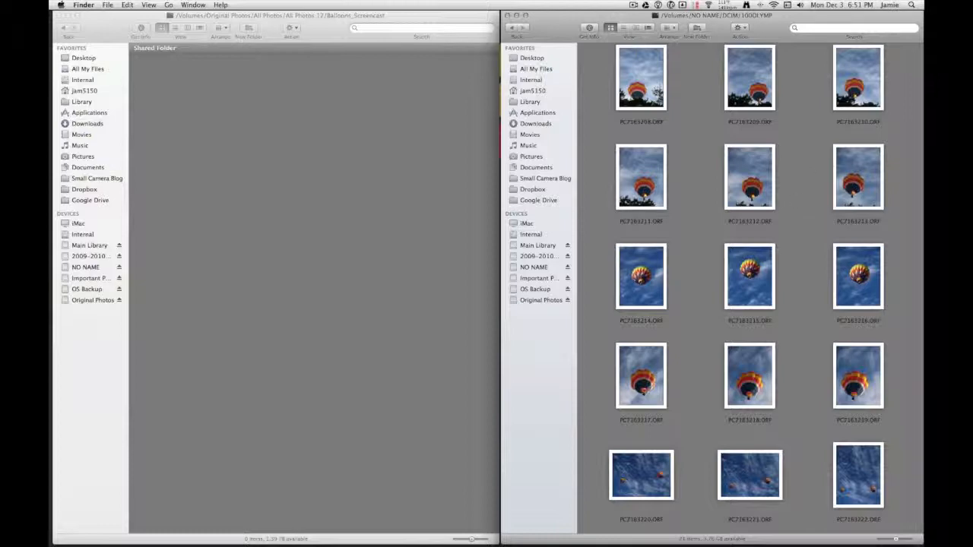
# - Find Batchrename.workflow with the launcher and open it in Automator
pyautogui.hotkey('alt', 'space')
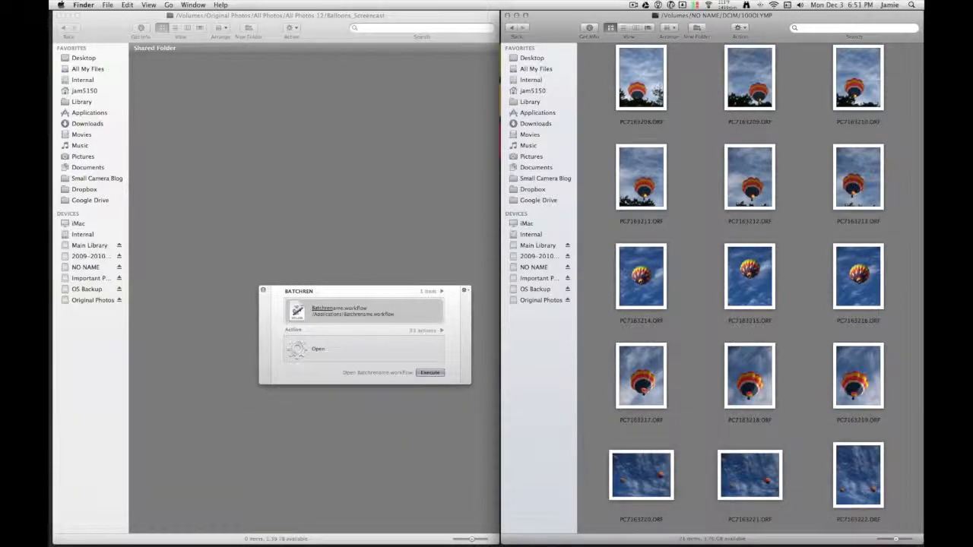
pyautogui.write('batch')
pyautogui.press('Return')
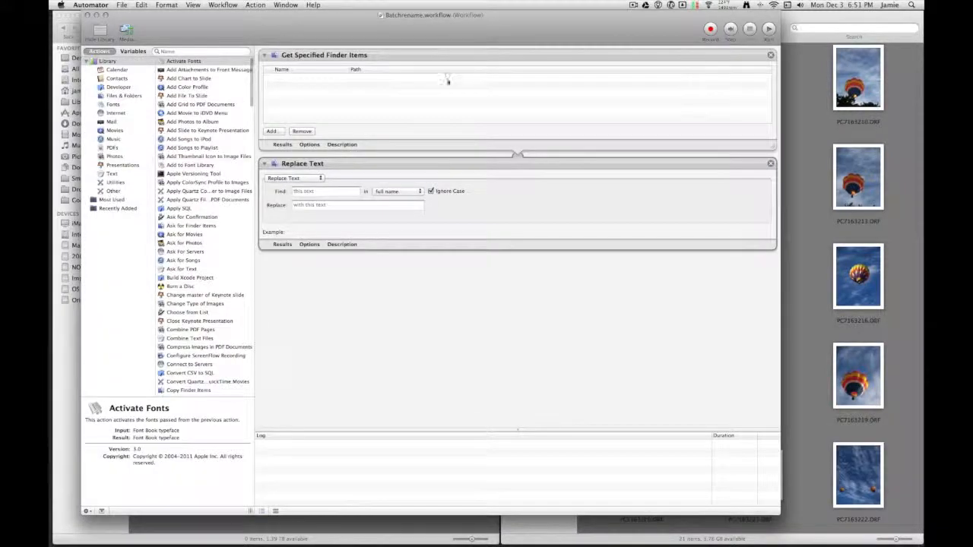
# - Remove the Get Specified Finder Items and Replace Text actions from the workflow and save it
pyautogui.moveTo(283, 16); pyautogui.dragTo(264, 18)
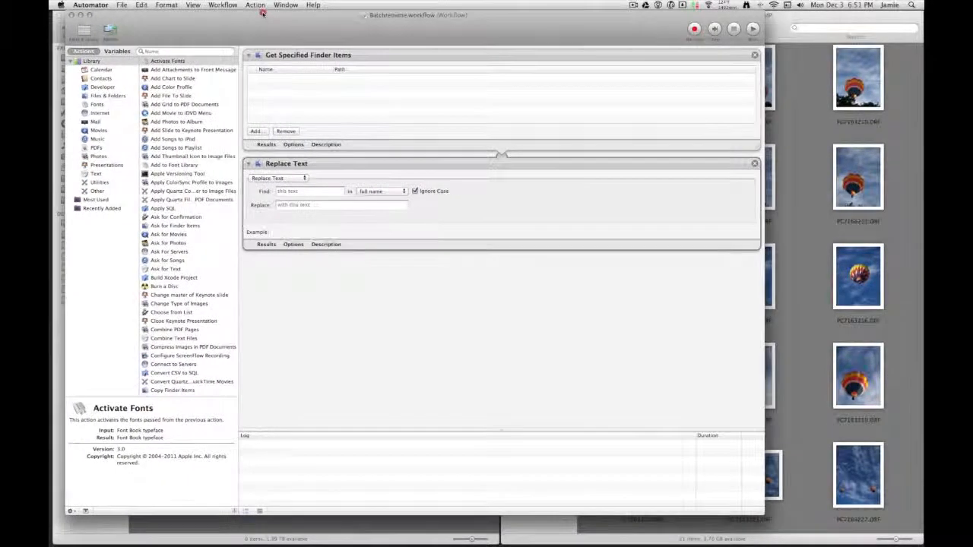
pyautogui.click(755, 55)
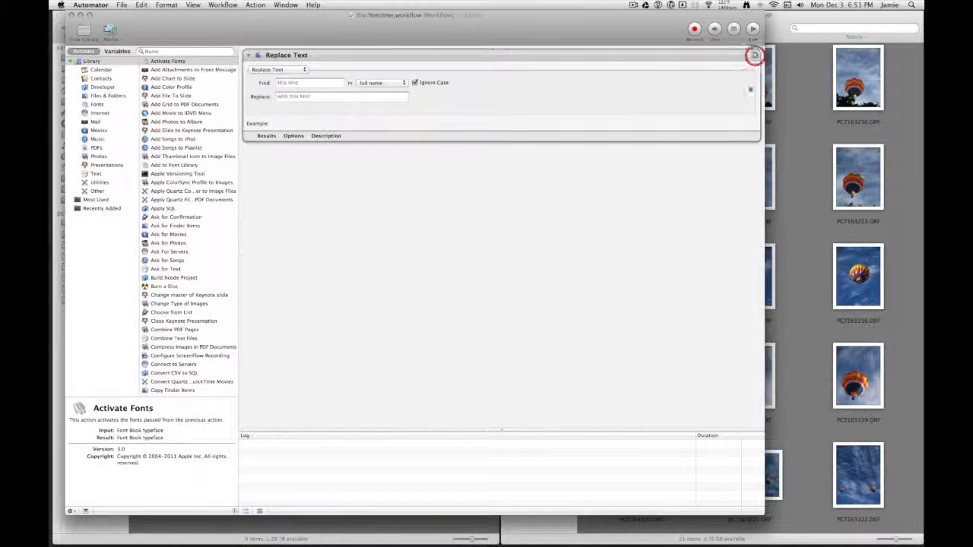
pyautogui.click(755, 54)
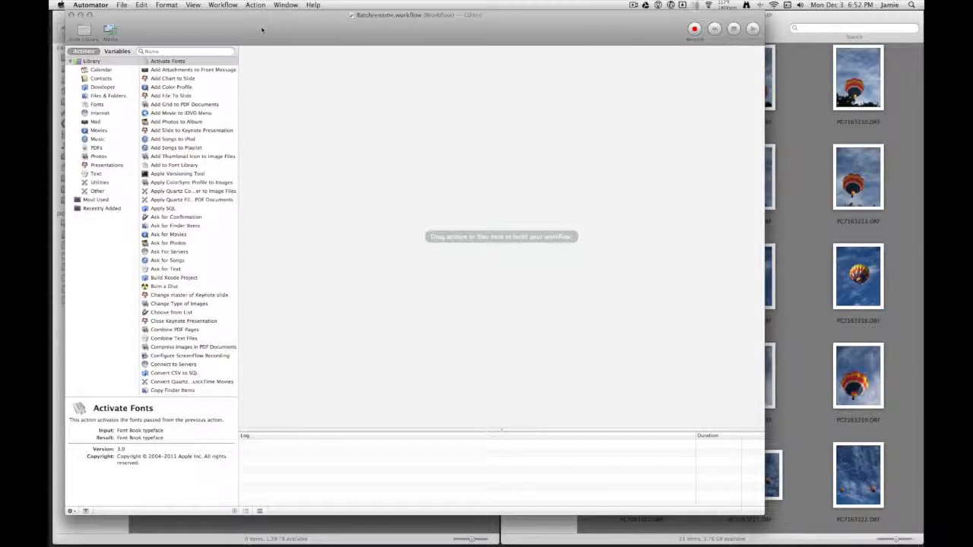
pyautogui.press('super+s')
pyautogui.moveTo(217, 33); pyautogui.dragTo(214, 32)
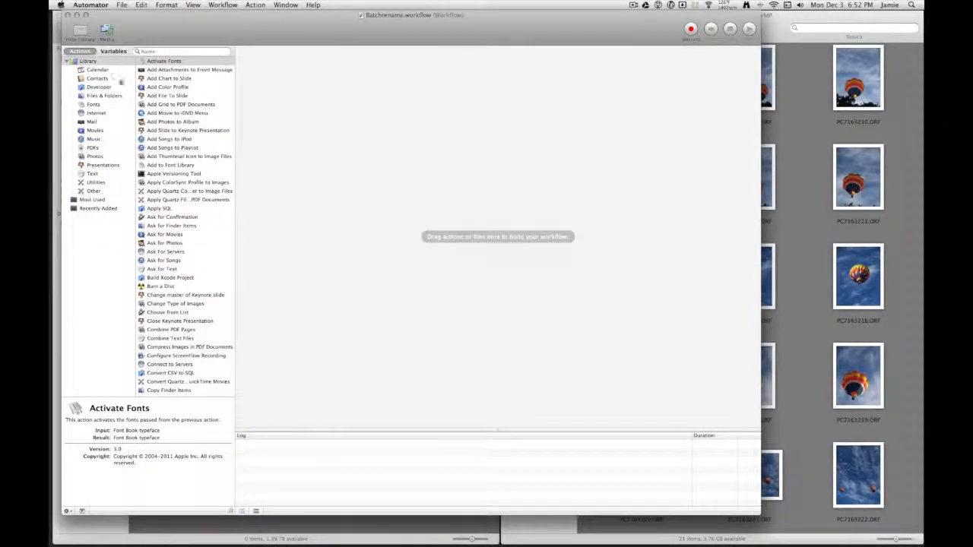
pyautogui.click(122, 5)
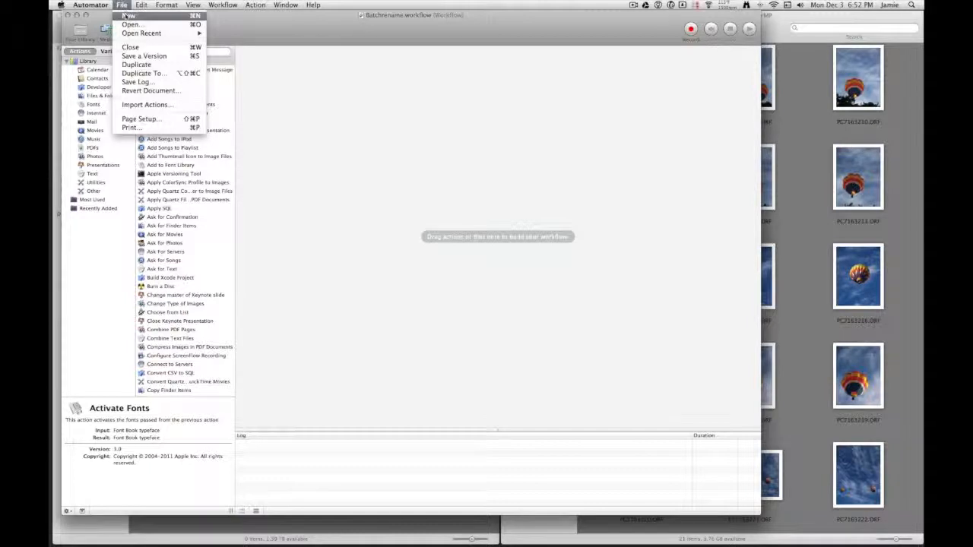
pyautogui.click(289, 26)
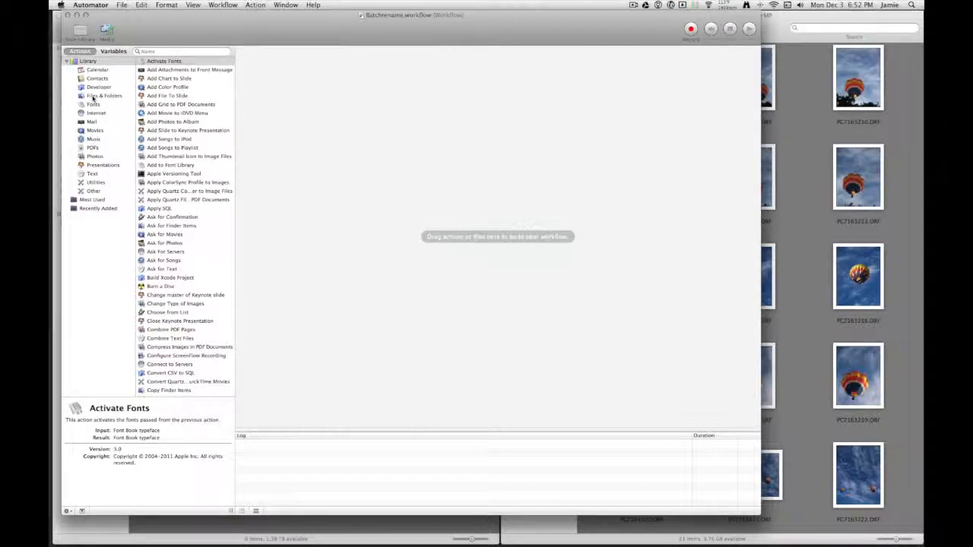
# - Add the Get Specified Finder Items action from the Files & Folders category to the empty workflow
pyautogui.click(94, 97)
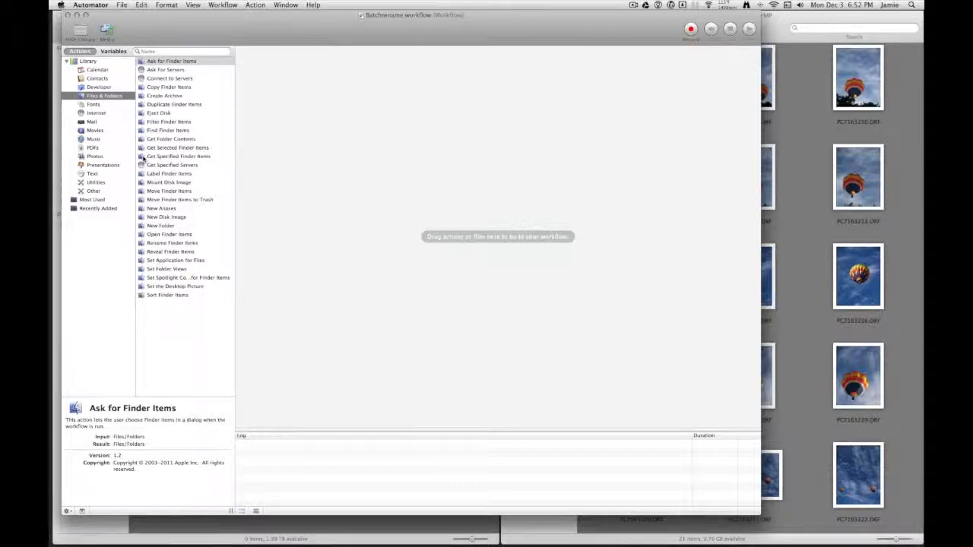
pyautogui.click(145, 157)
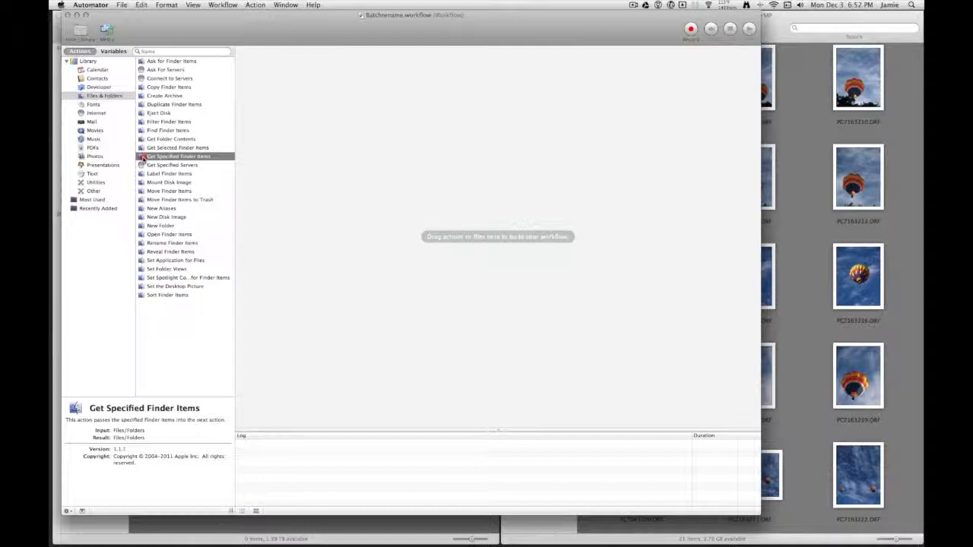
pyautogui.moveTo(143, 157); pyautogui.dragTo(361, 91)
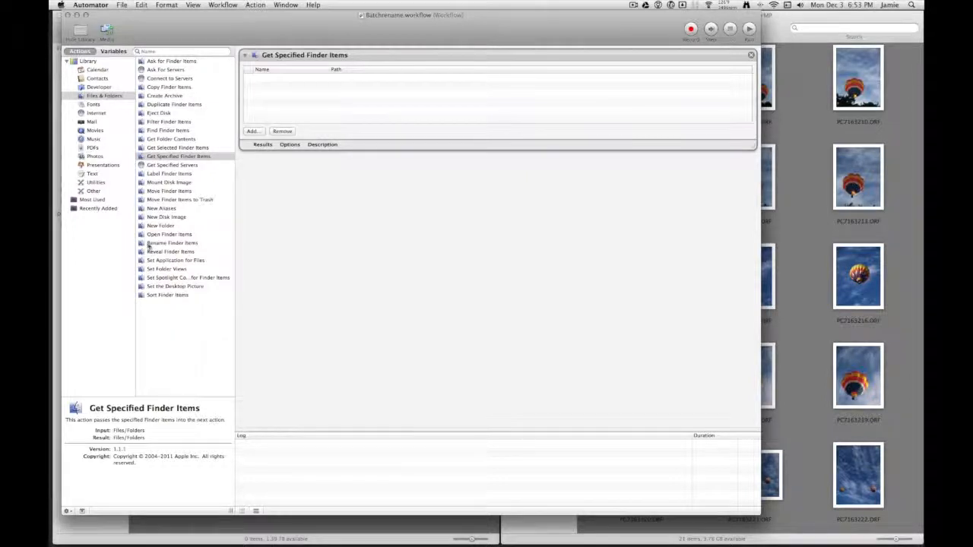
# - Add the Rename Finder Items action below Get Specified Finder Items, without adding a Copy Finder Items action
pyautogui.click(152, 243)
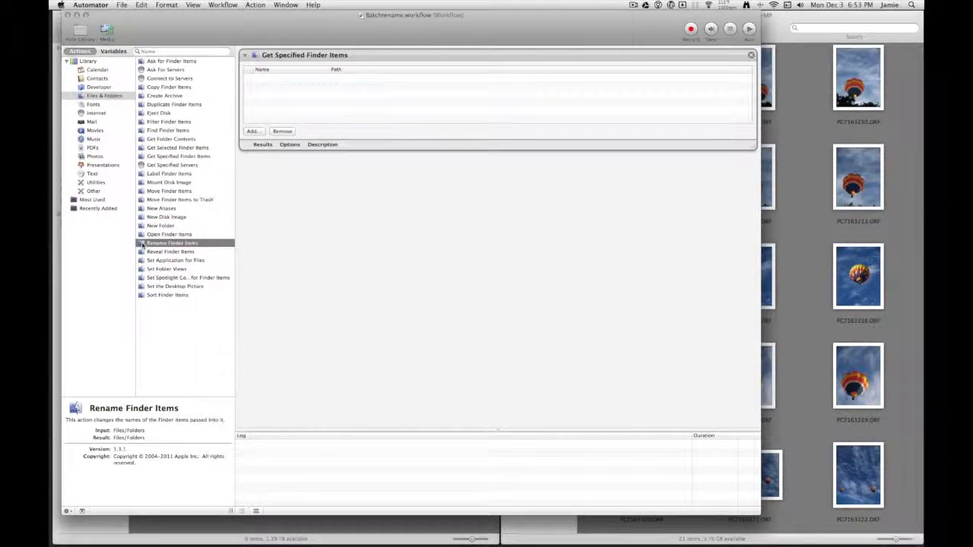
pyautogui.moveTo(142, 244); pyautogui.dragTo(342, 217)
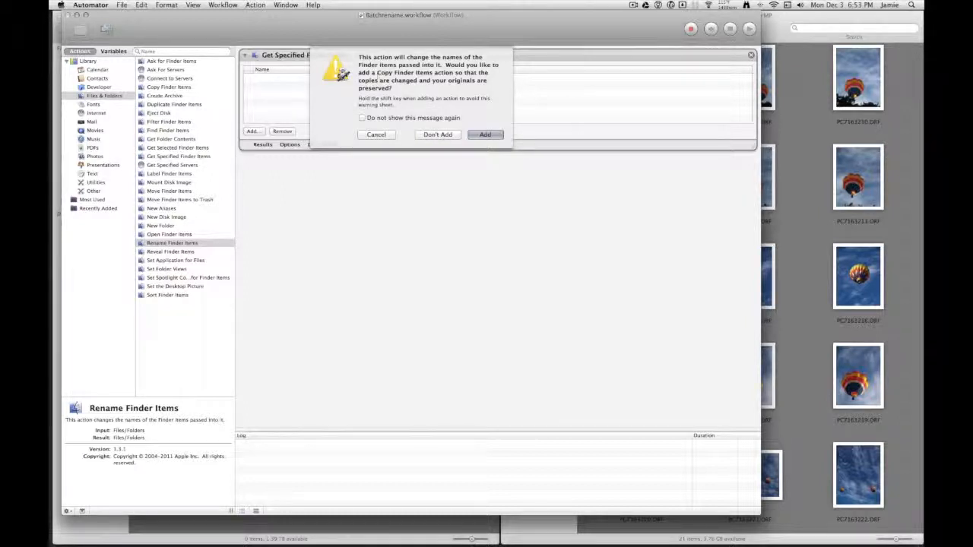
pyautogui.click(438, 134)
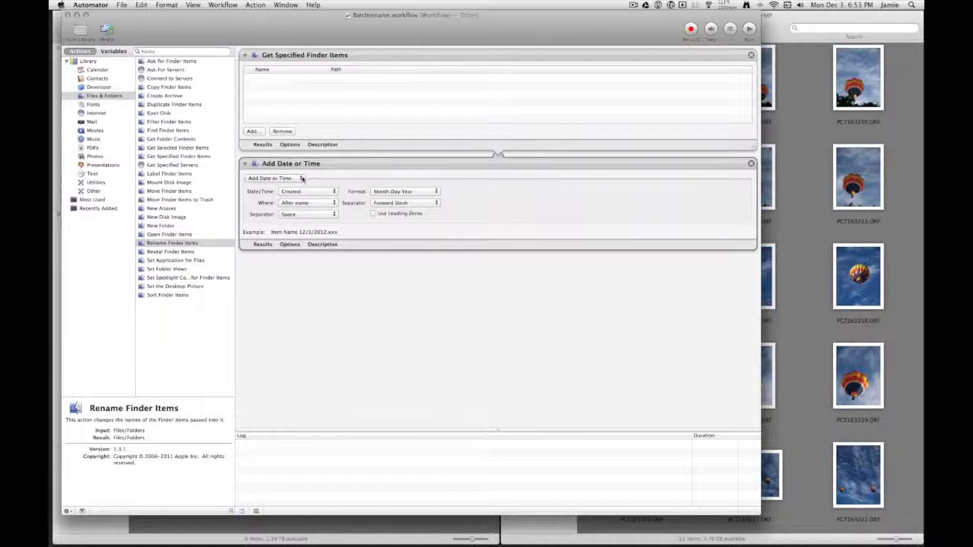
# - Switch the Rename Finder Items action to Replace Text and check the original photo file names in the 100OLYMP folder
pyautogui.click(301, 178)
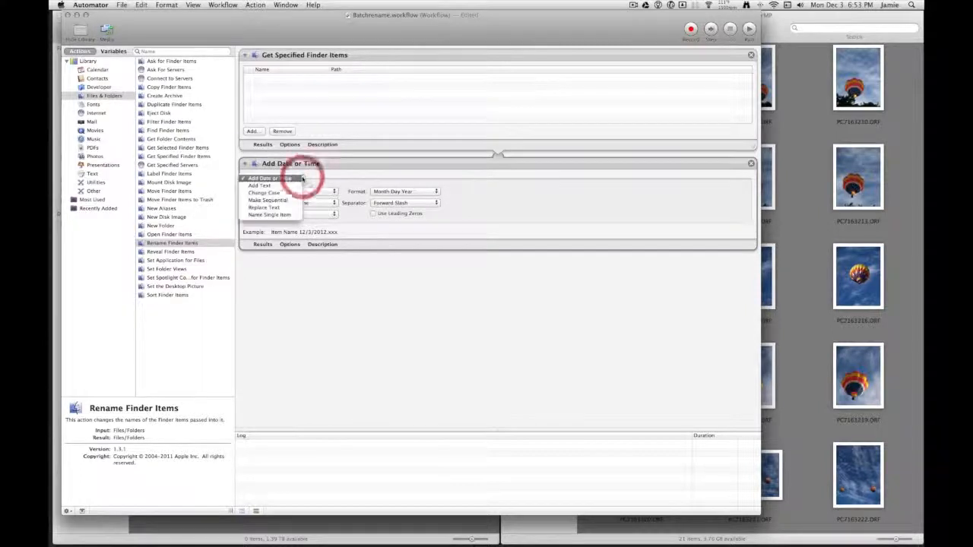
pyautogui.click(274, 207)
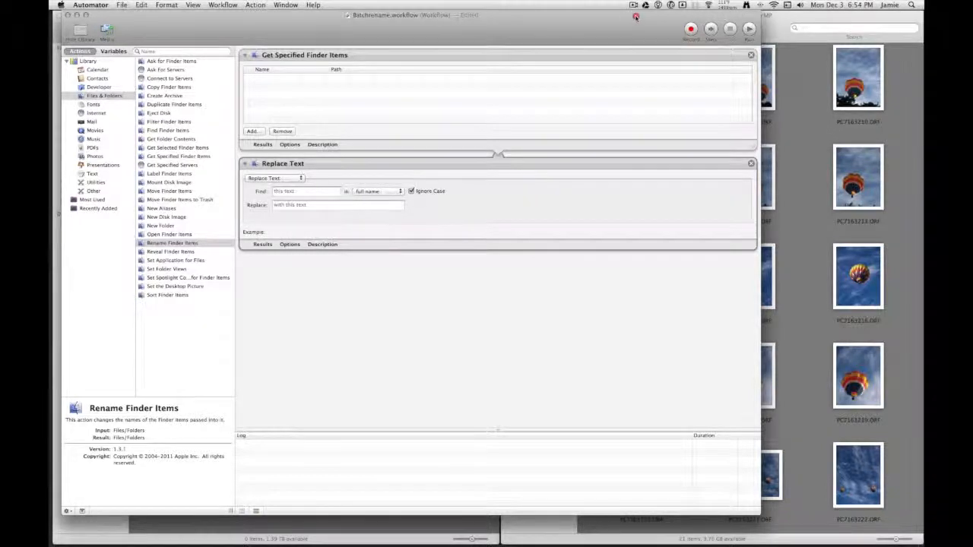
pyautogui.moveTo(636, 16); pyautogui.dragTo(889, 107)
pyautogui.click(791, 113)
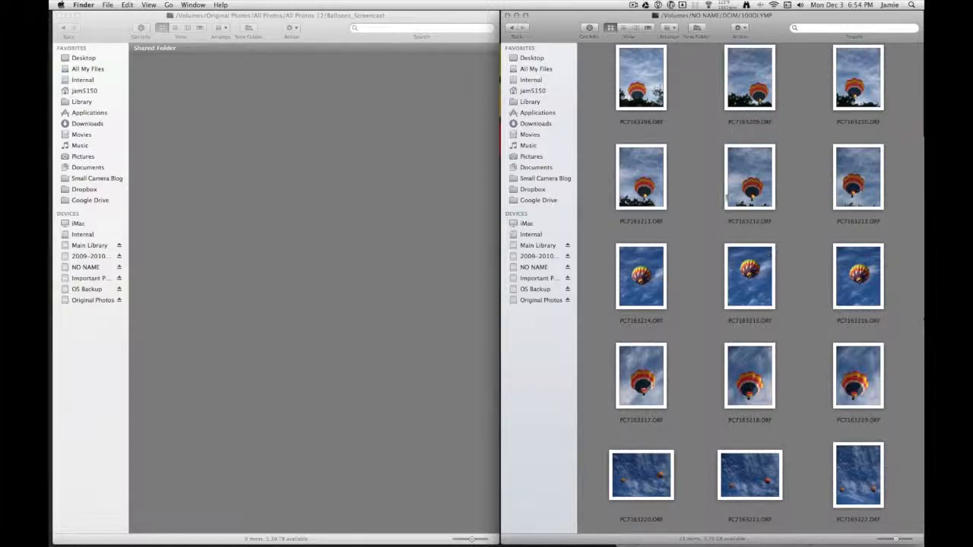
pyautogui.moveTo(49, 4)
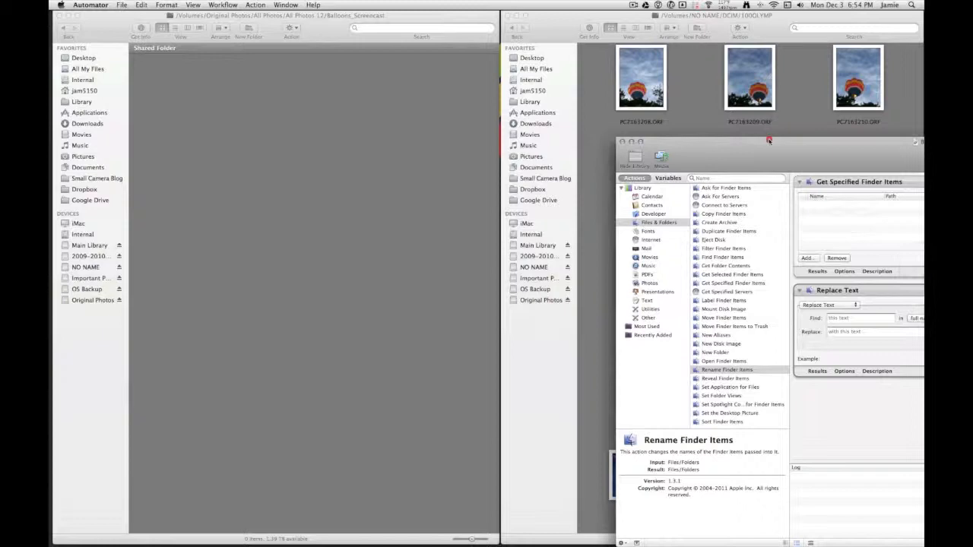
pyautogui.moveTo(769, 141); pyautogui.dragTo(202, 12)
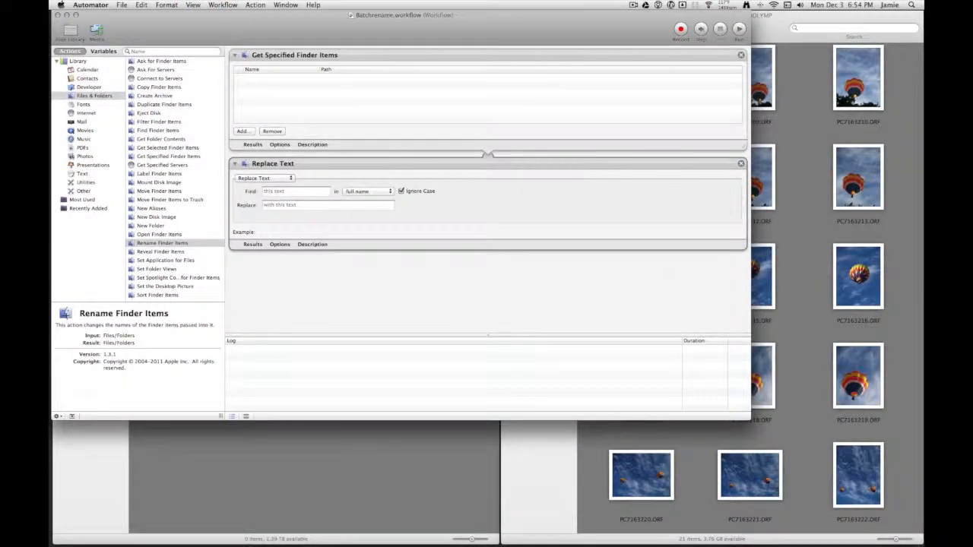
# - Set the Replace Text action to find PC and replace it with Balloon
pyautogui.click(288, 191)
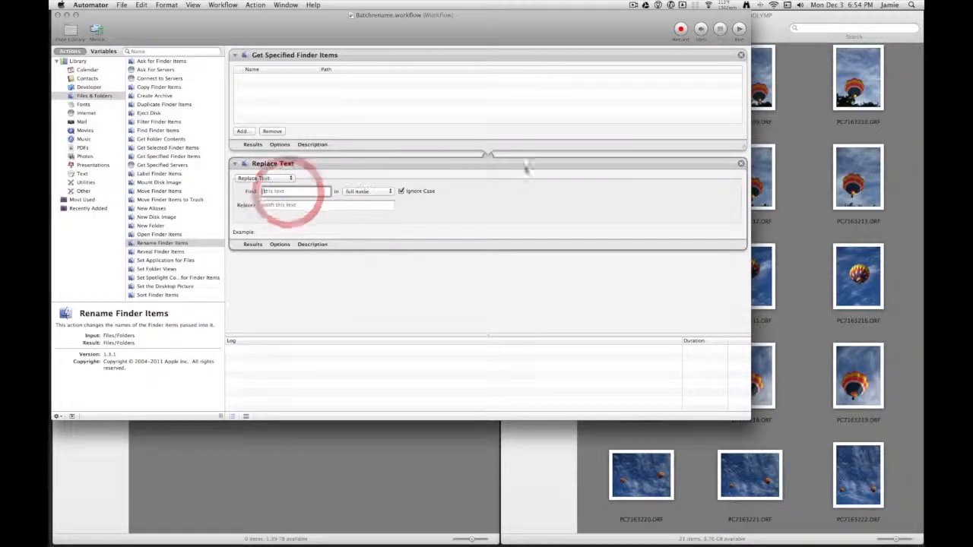
pyautogui.click(272, 191)
pyautogui.write('PC')
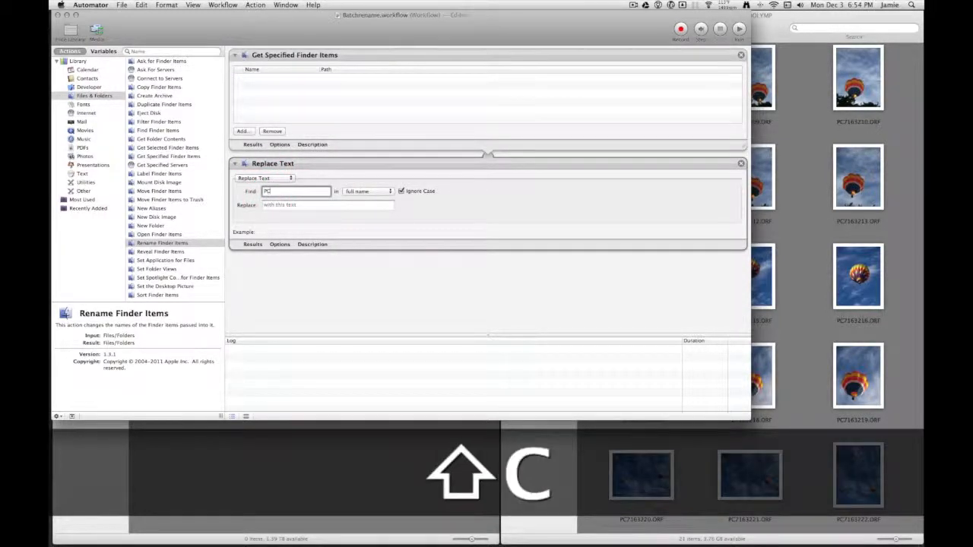
pyautogui.click(285, 207)
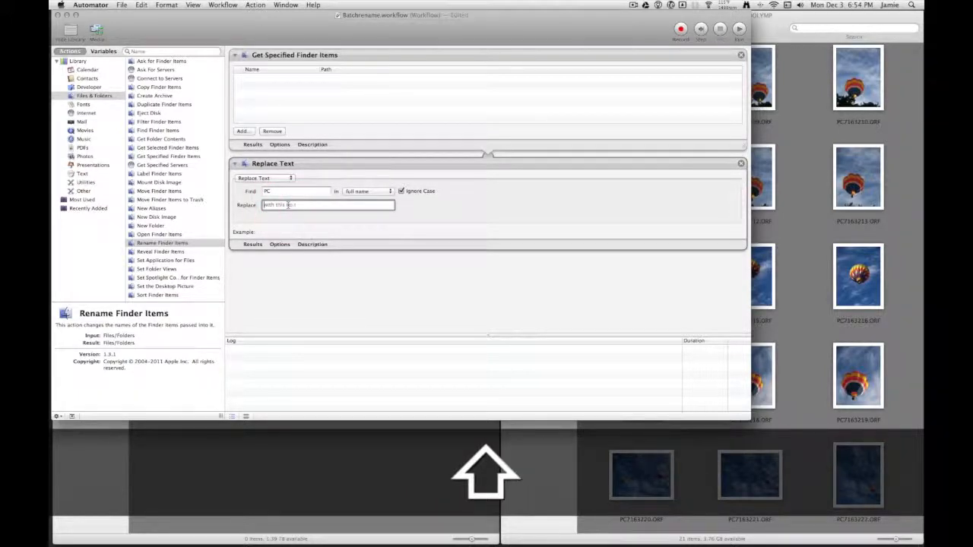
pyautogui.write('Balloon')
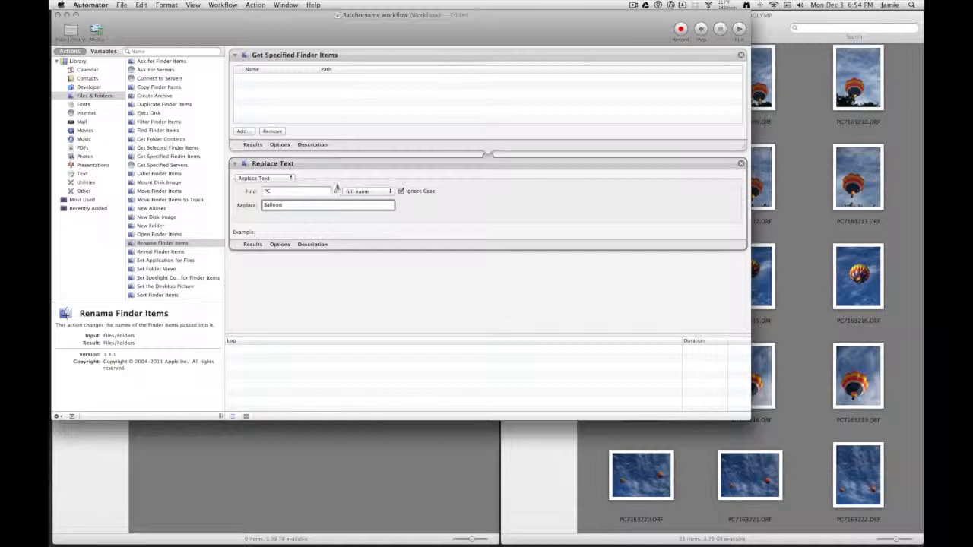
# - Add all photos from the DCIM/100OLYMP folder on the NO NAME card to Get Specified Finder Items
pyautogui.click(242, 132)
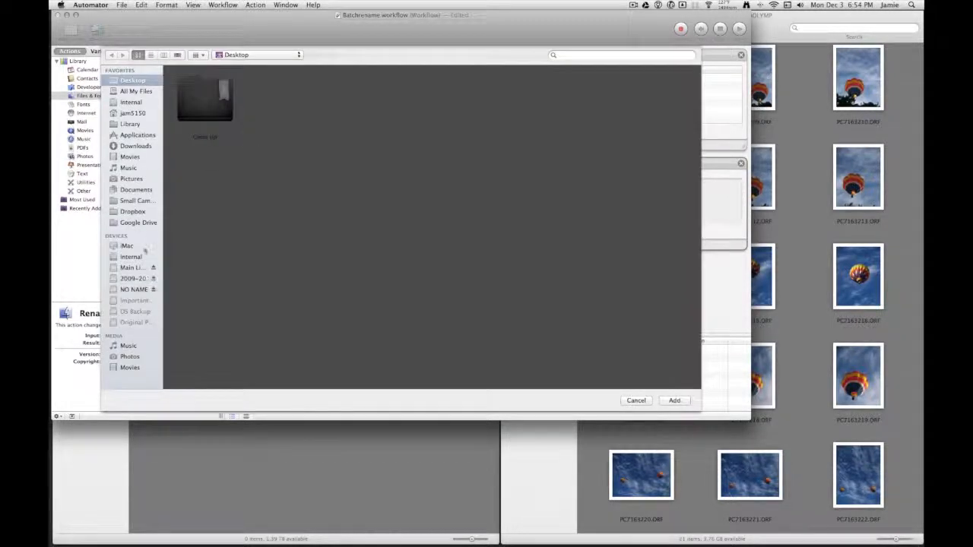
pyautogui.click(131, 289)
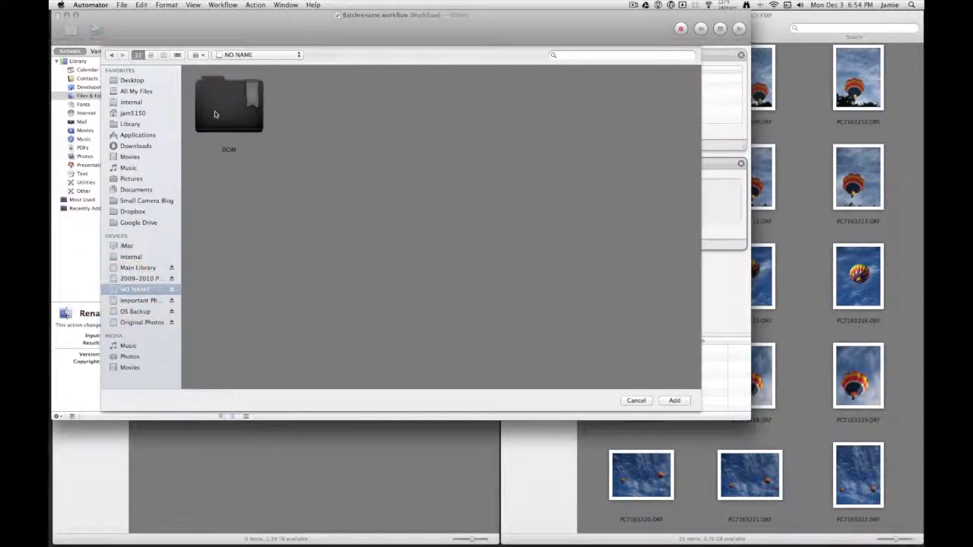
pyautogui.doubleClick(215, 114)
pyautogui.doubleClick(213, 110)
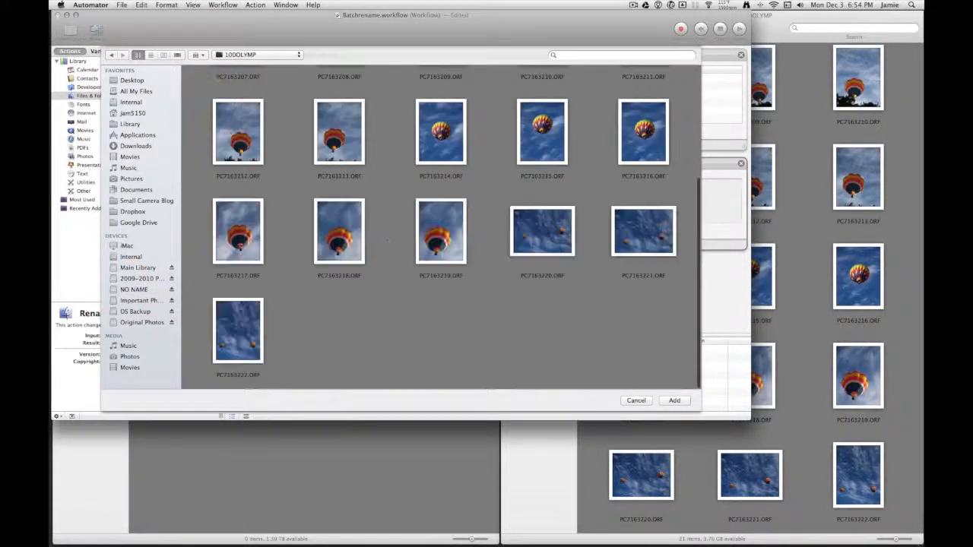
pyautogui.press('super+a')
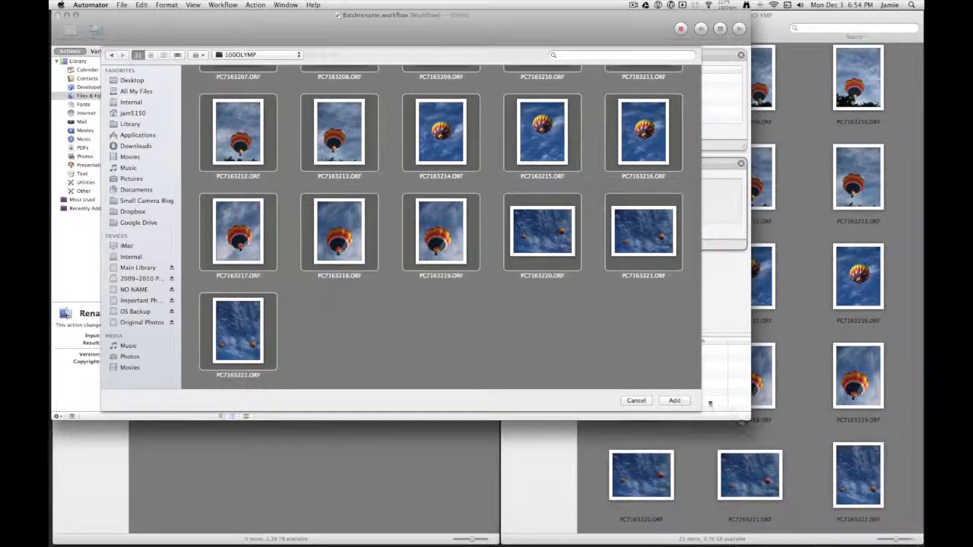
pyautogui.click(683, 399)
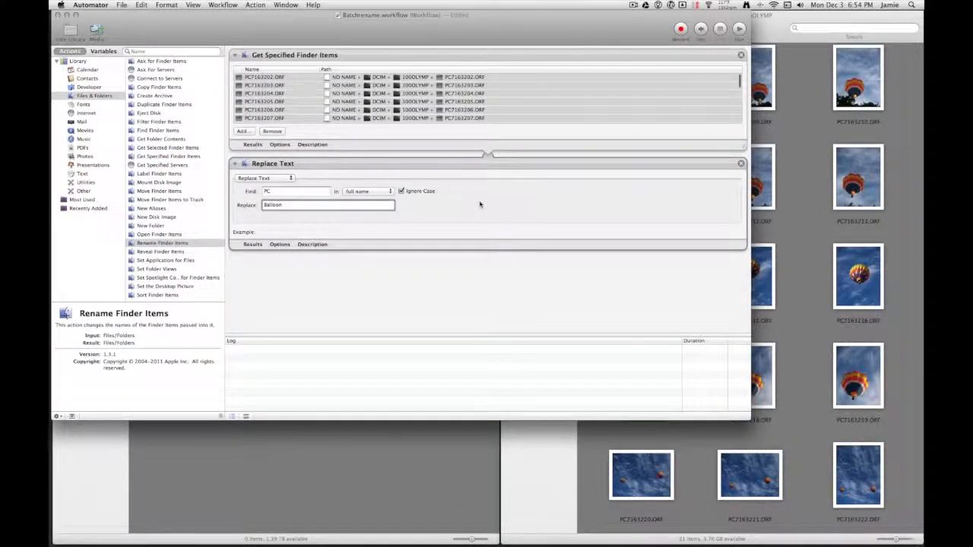
# - Run the rename workflow and clear the processed photos from the Get Specified Finder Items list
pyautogui.click(740, 31)
pyautogui.click(272, 131)
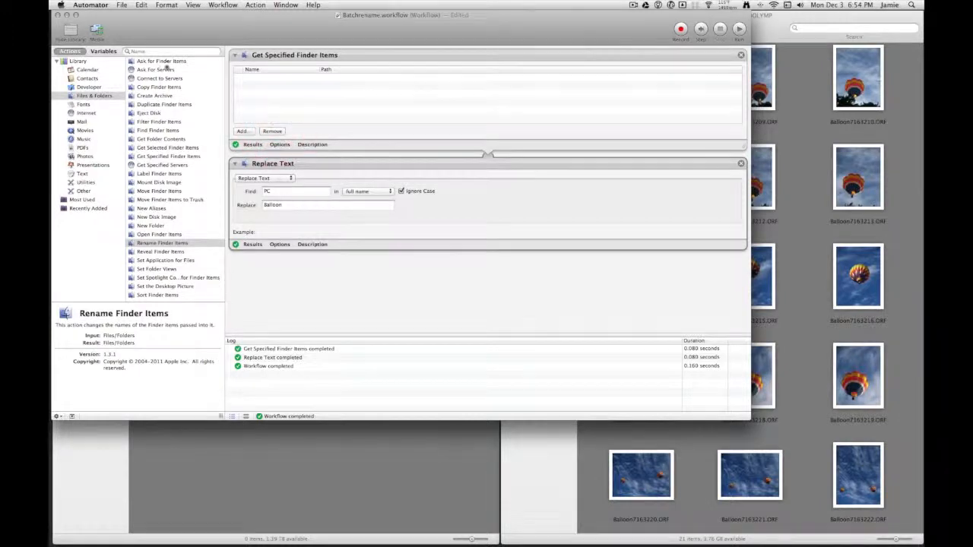
# - Leave Automator for the Finder and copy all renamed photos from the 100OLYMP folder into the Balloons_Screencast folder
pyautogui.click(88, 6)
pyautogui.click(97, 104)
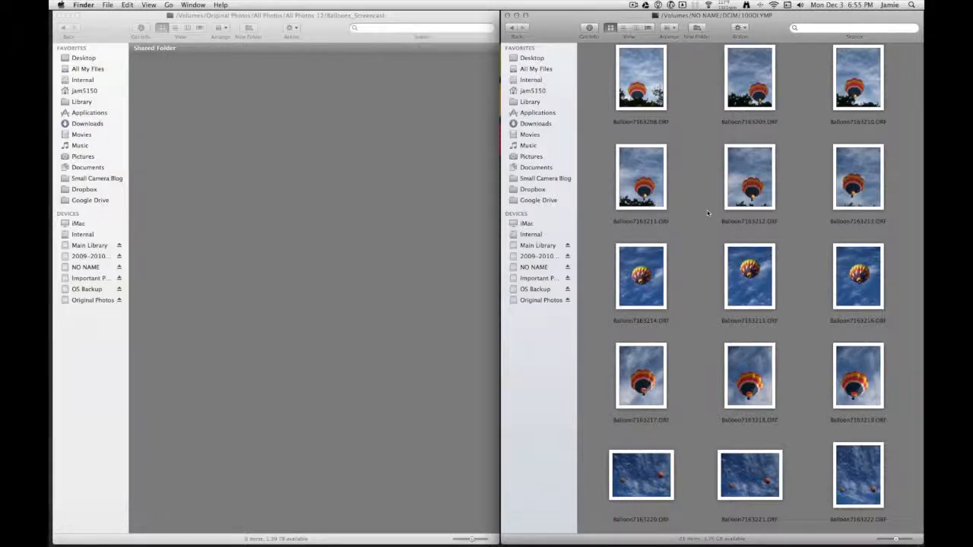
pyautogui.press('super+a')
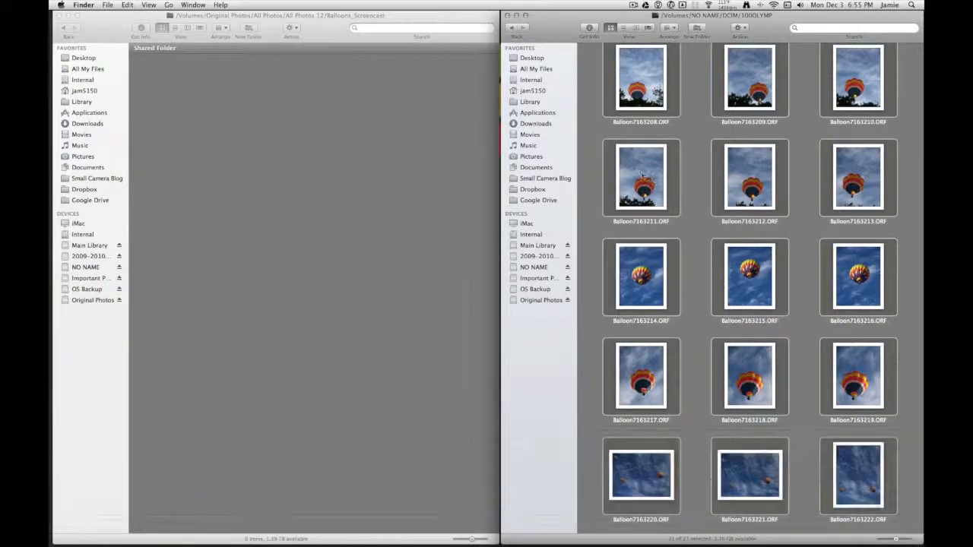
pyautogui.moveTo(640, 165); pyautogui.dragTo(234, 202)
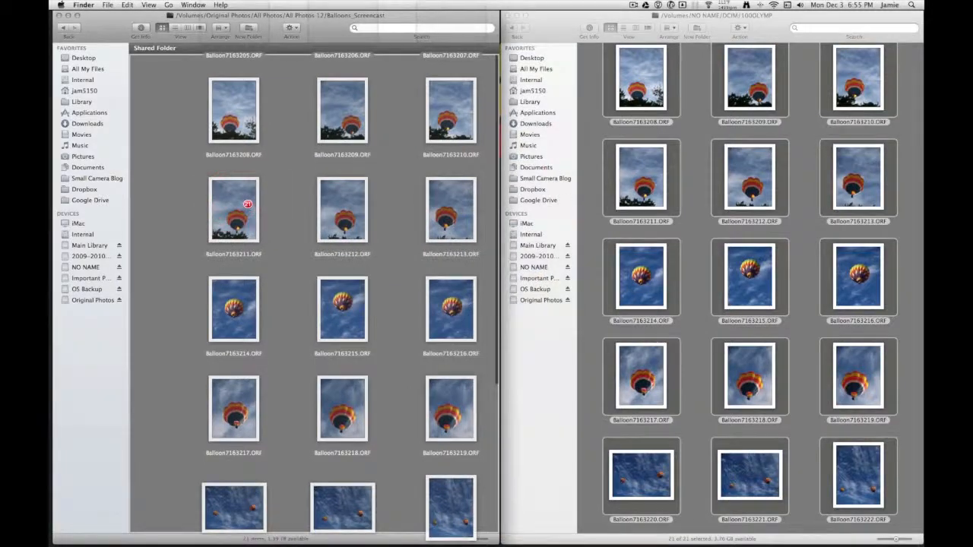
pyautogui.moveTo(384, 153); pyautogui.dragTo(403, 132)
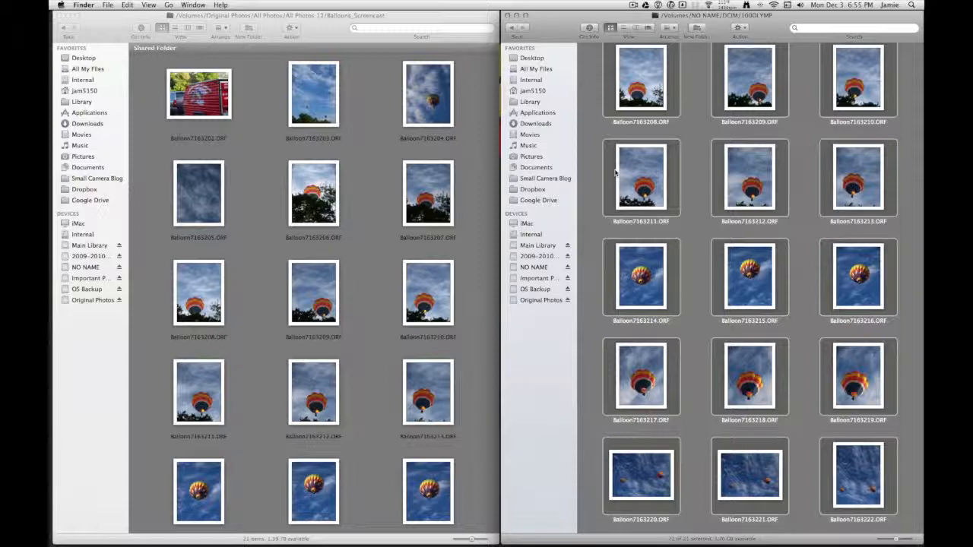
# - Eject the NO NAME memory card
pyautogui.click(102, 352)
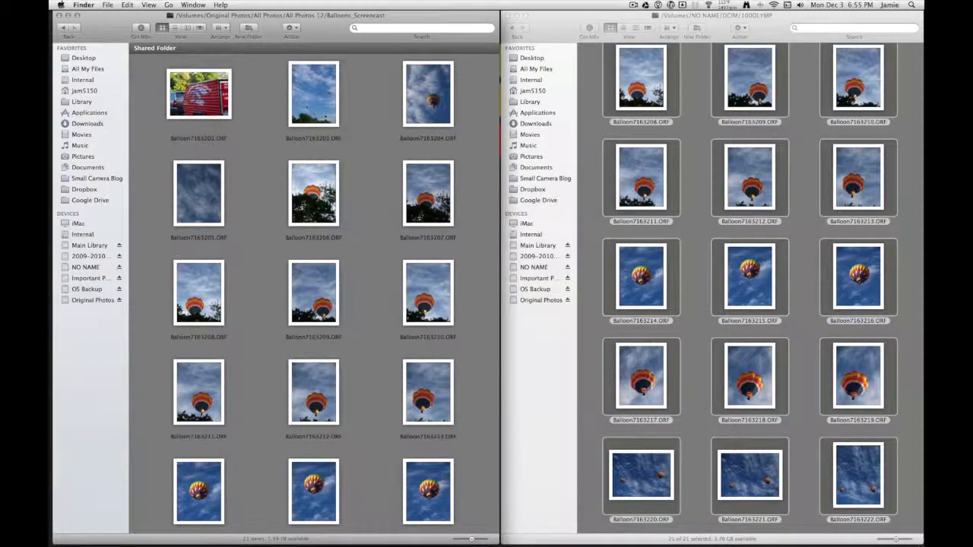
pyautogui.click(544, 268)
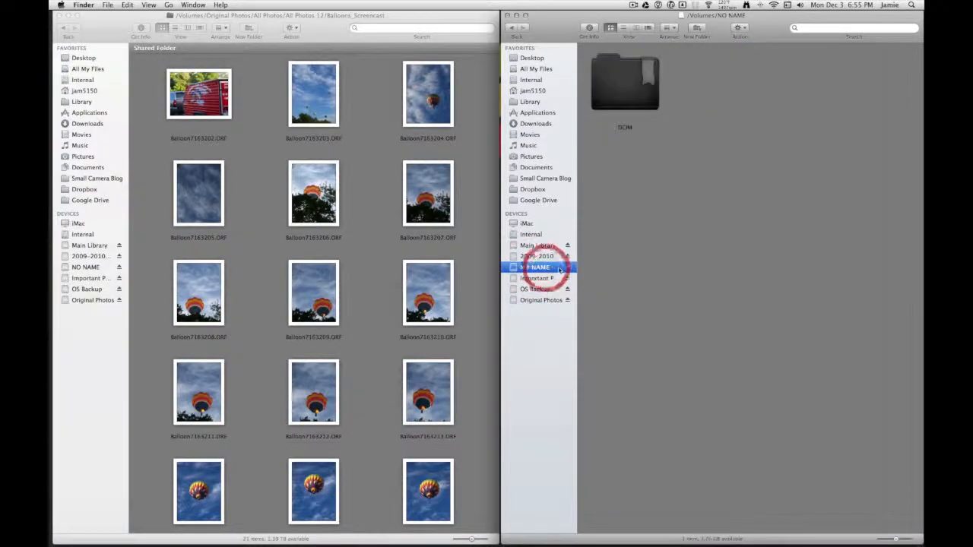
pyautogui.click(568, 268)
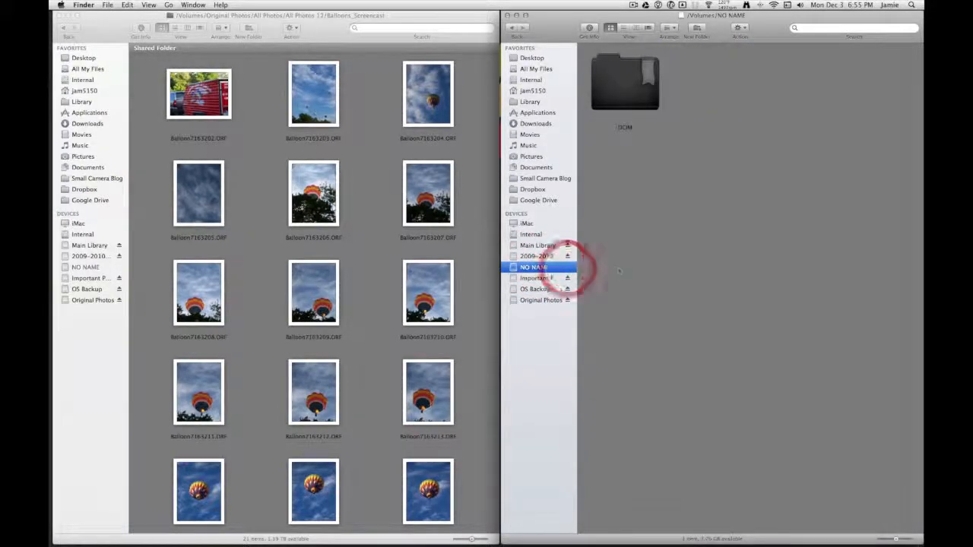
pyautogui.click(614, 253)
pyautogui.click(108, 16)
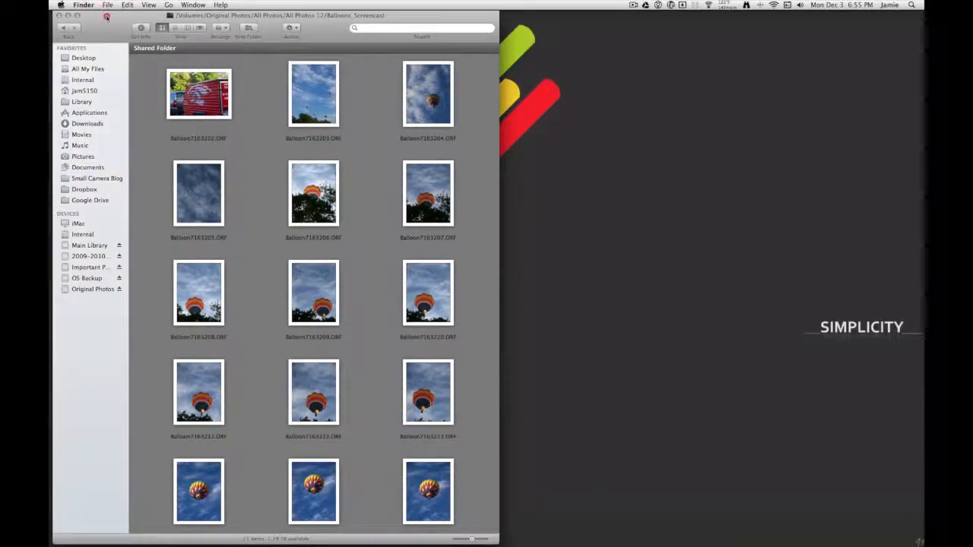
pyautogui.moveTo(109, 16); pyautogui.dragTo(105, 17)
pyautogui.click(106, 18)
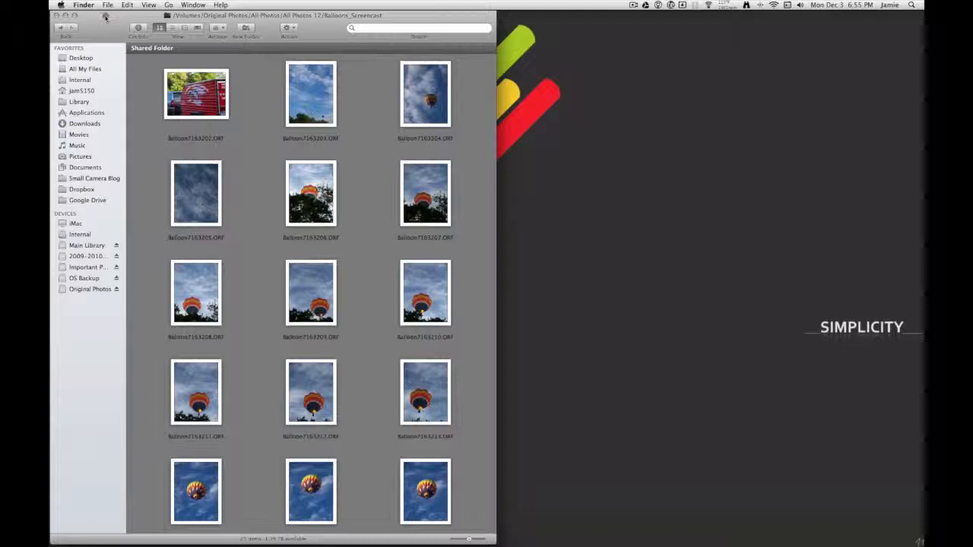
pyautogui.moveTo(106, 17); pyautogui.dragTo(107, 18)
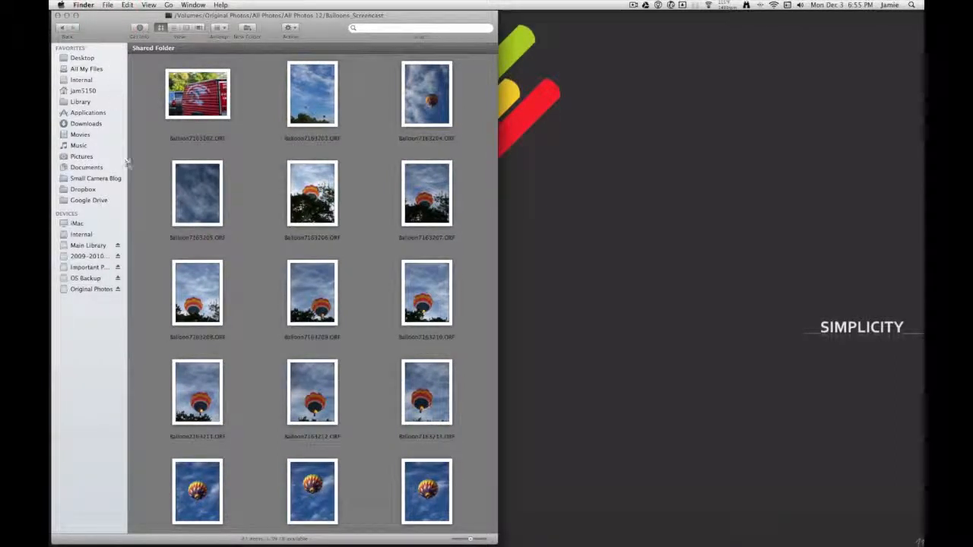
pyautogui.click(161, 147)
# - Close the Balloons_Screencast folder window
pyautogui.click(58, 15)
pyautogui.click(225, 251)
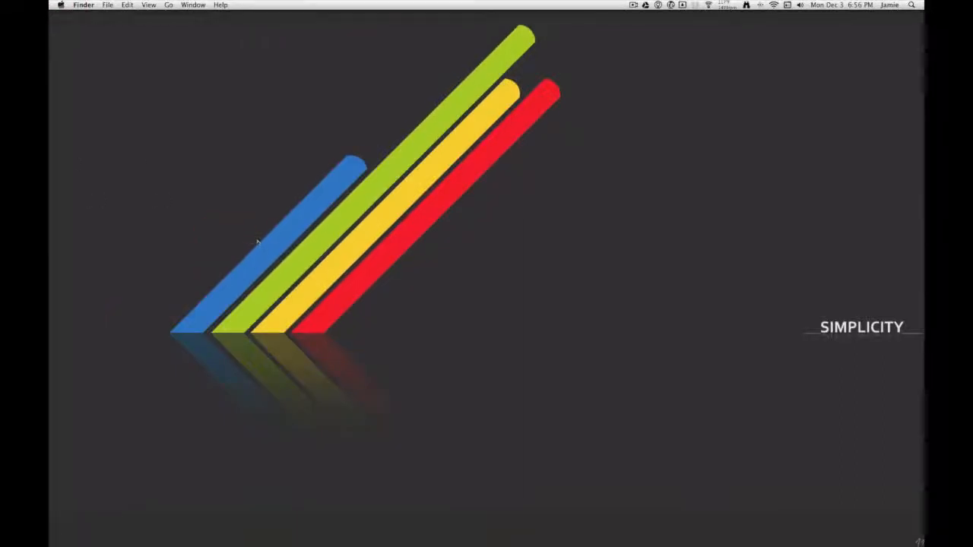